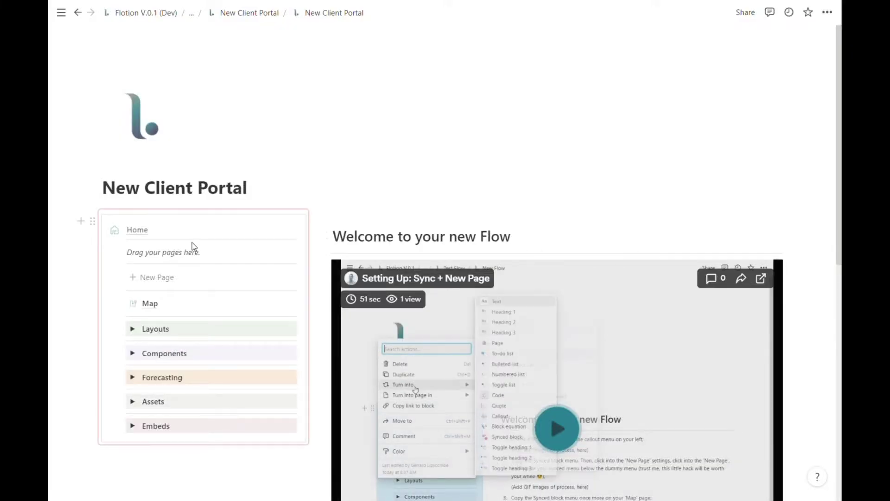
Add a New Page entry to the synced side menu, then expand and collapse the Layouts toggle
{"action": "left_click", "coordinate": [160, 282]}
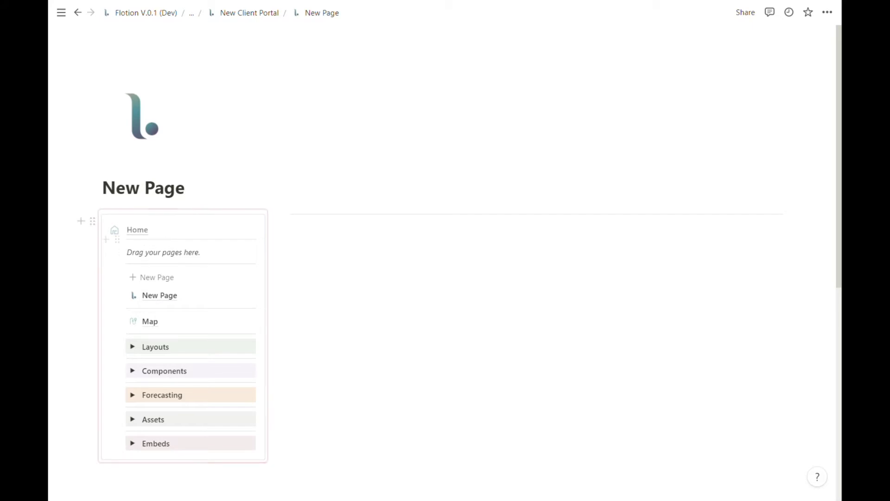
{"action": "scroll", "coordinate": [445, 259], "scroll_direction": "down", "scroll_amount": 1}
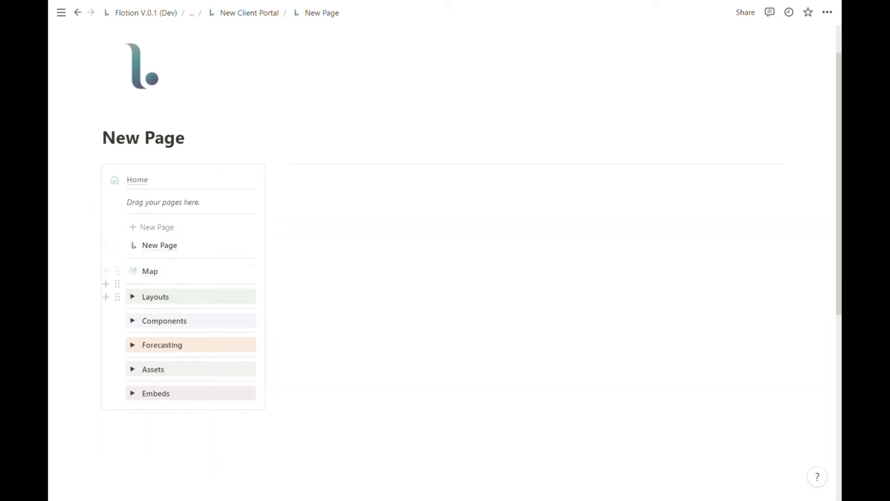
{"action": "left_click", "coordinate": [133, 298]}
{"action": "left_click", "coordinate": [133, 297]}
Insert a Page block above the 'Welcome to your new Flow' heading via the / menu
{"action": "left_click", "coordinate": [137, 182]}
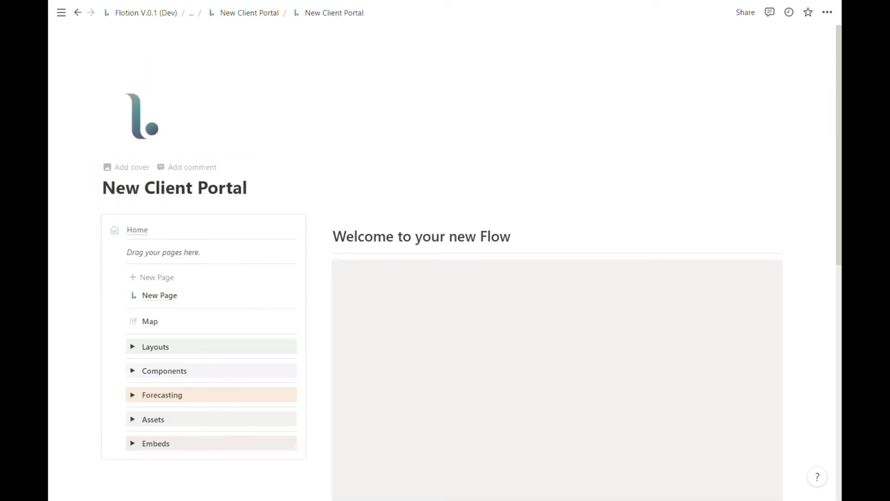
{"action": "scroll", "coordinate": [417, 186], "scroll_direction": "down", "scroll_amount": 1}
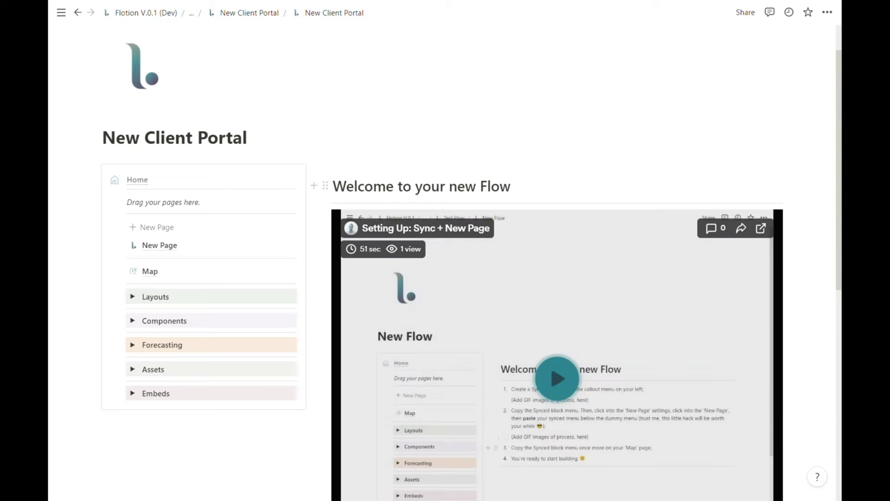
{"action": "key", "text": "Return"}
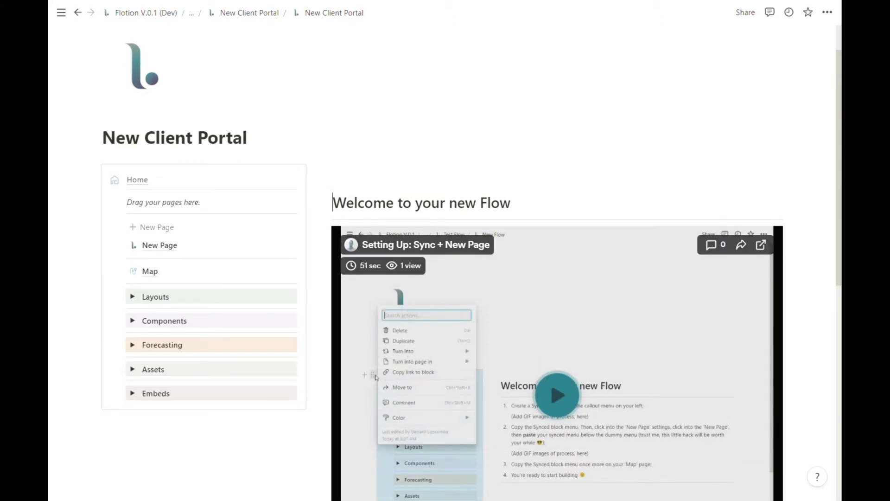
{"action": "key", "text": "Up"}
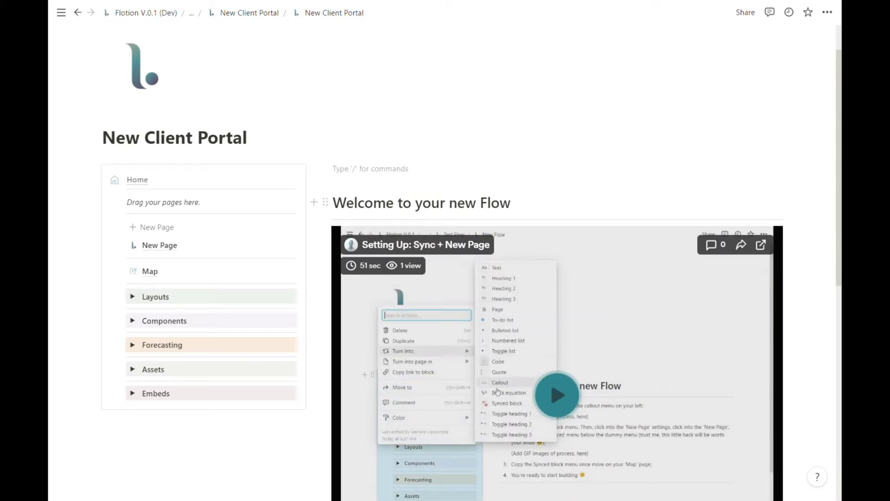
{"action": "type", "text": "/"}
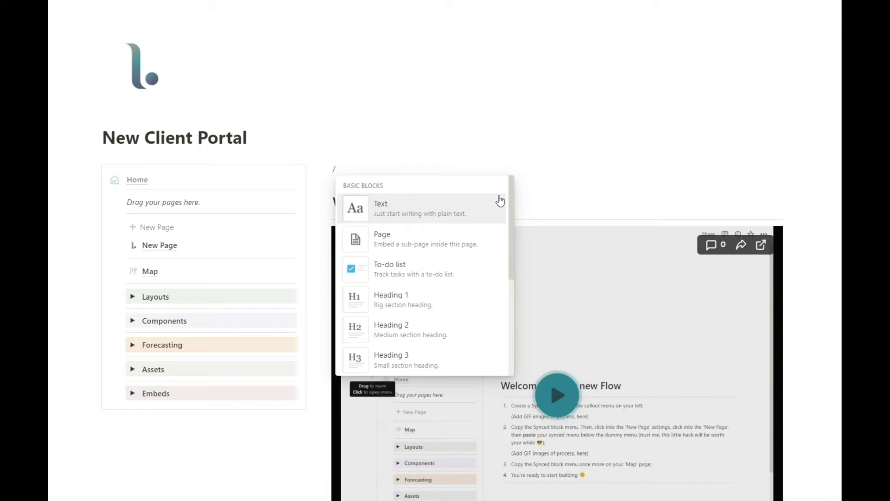
{"action": "key", "text": "Down"}
{"action": "key", "text": "Down"}
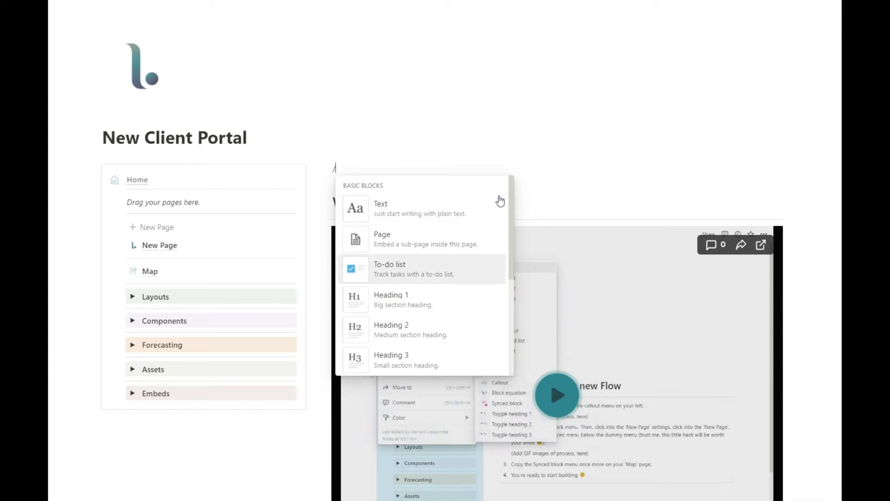
{"action": "key", "text": "Up"}
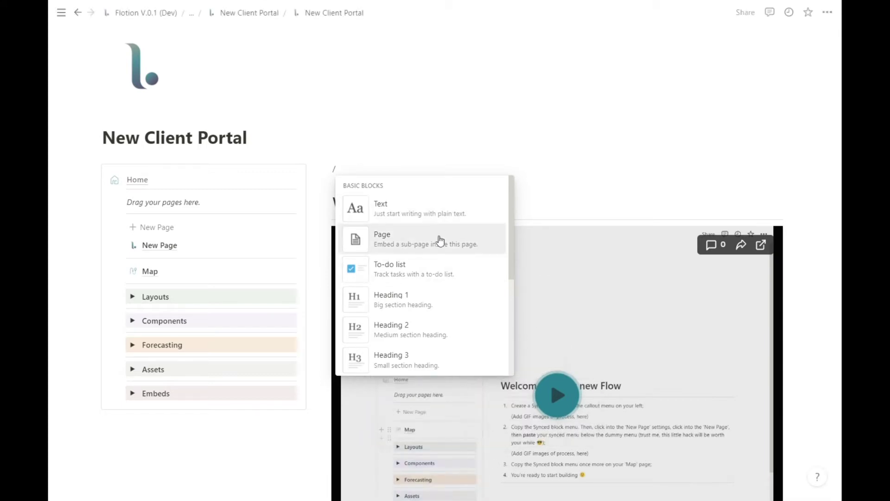
{"action": "left_click", "coordinate": [438, 242]}
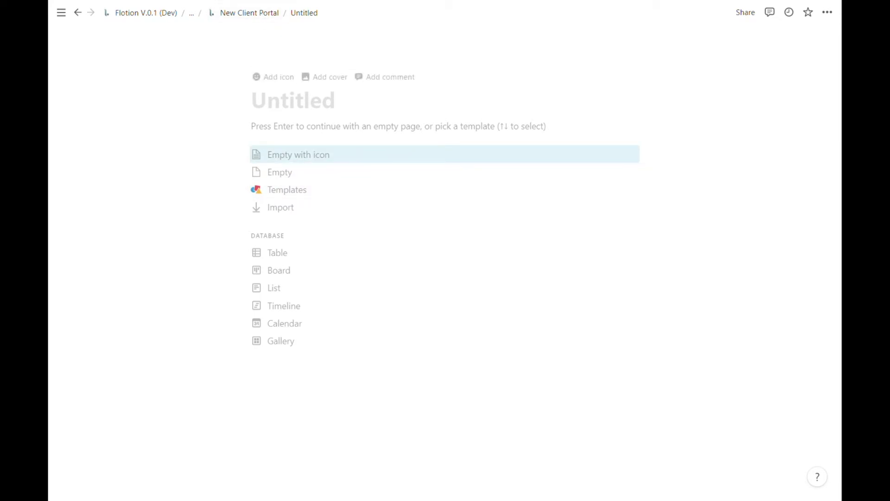
{"action": "left_click", "coordinate": [265, 21]}
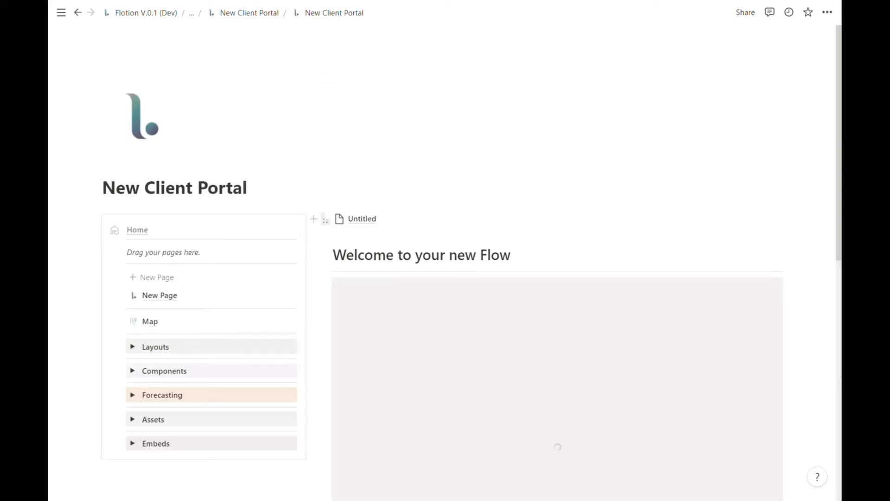
Delete the Untitled block, then create and open a second New Page from the side menu
{"action": "left_click", "coordinate": [325, 219]}
{"action": "left_click", "coordinate": [244, 155]}
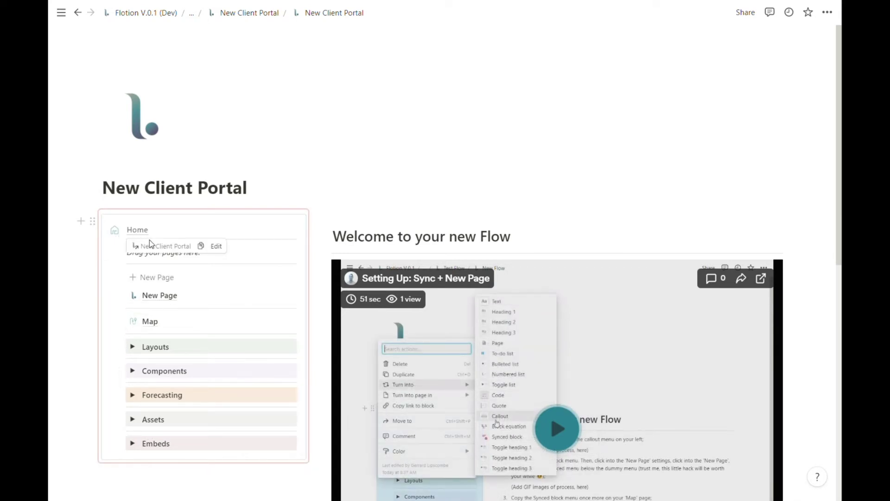
{"action": "left_click", "coordinate": [158, 278]}
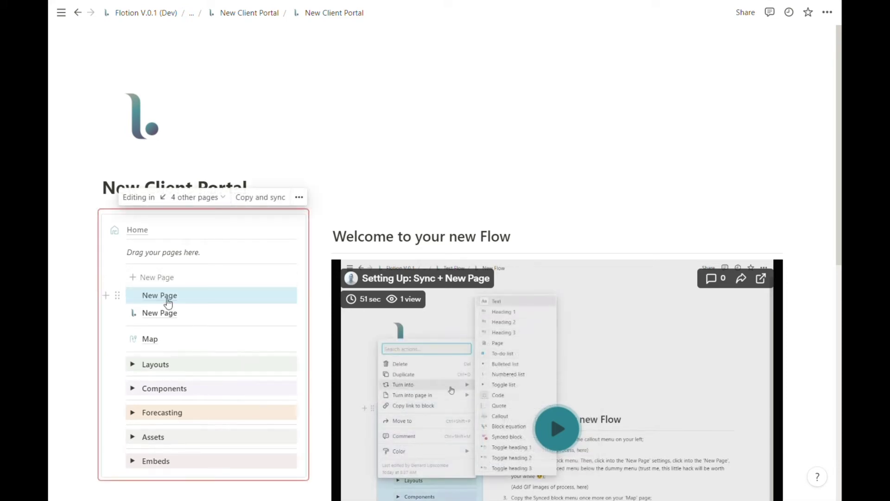
{"action": "left_click", "coordinate": [239, 298]}
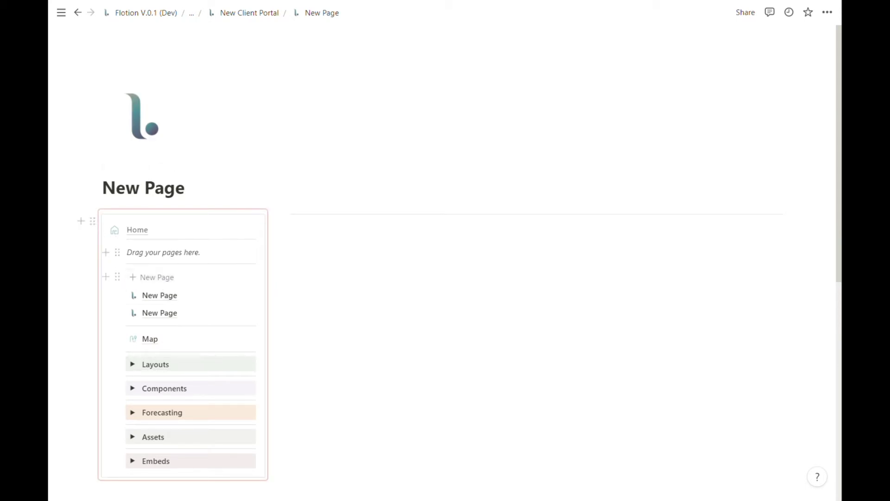
Add a Heading 3 'The plan' below the welcome heading on New Client Portal
{"action": "left_click", "coordinate": [144, 232]}
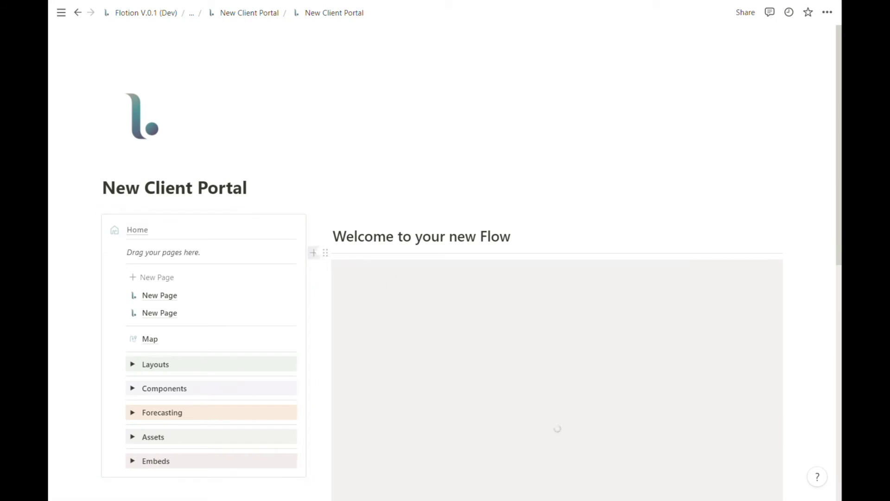
{"action": "left_click", "coordinate": [313, 252]}
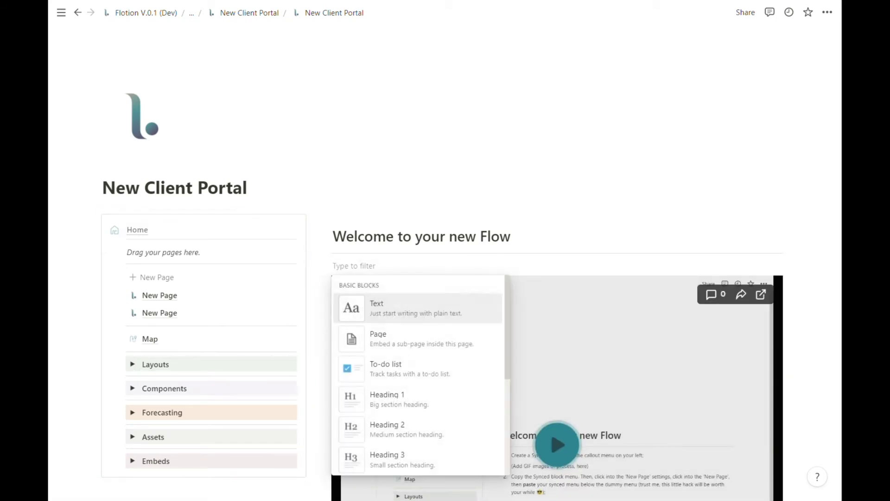
{"action": "key", "text": "Escape"}
{"action": "type", "text": "/h3"}
{"action": "key", "text": "Return"}
{"action": "type", "text": "The plan"}
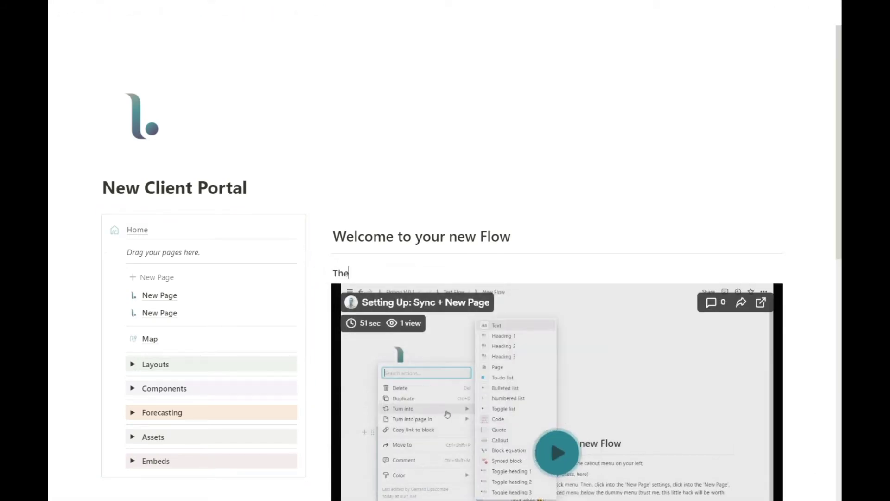
{"action": "key", "text": "Return"}
List Content, Marketing, Strategy, Lists and Meetings as bullets under The plan
{"action": "type", "text": "---"}
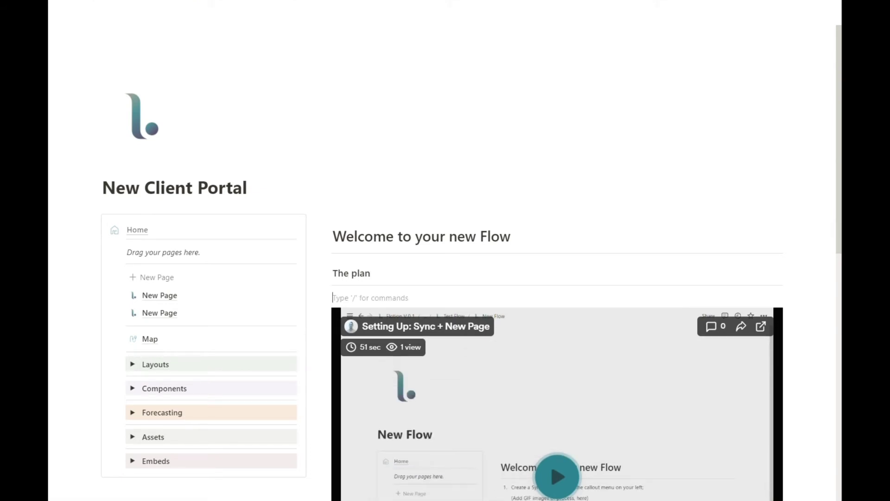
{"action": "type", "text": "- Content"}
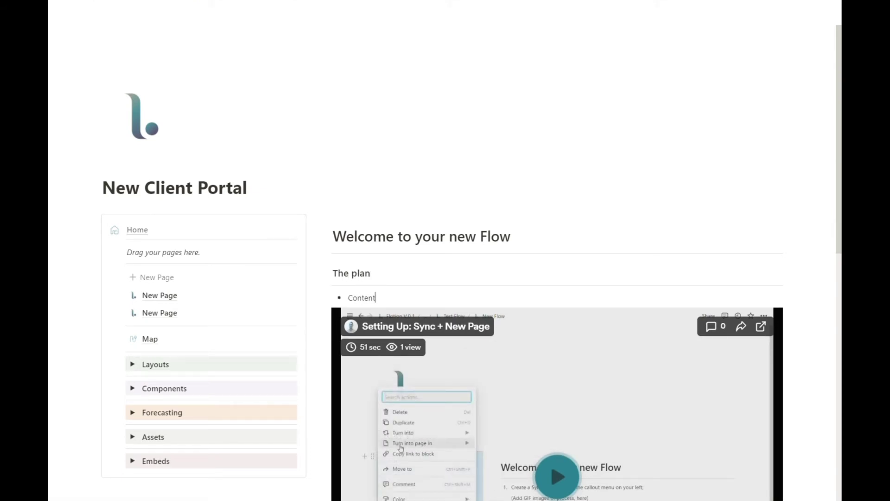
{"action": "key", "text": "Return"}
{"action": "type", "text": "Maretk"}
{"action": "key", "text": "BackSpace"}
{"action": "key", "text": "BackSpace"}
{"action": "key", "text": "BackSpace"}
{"action": "type", "text": "keting"}
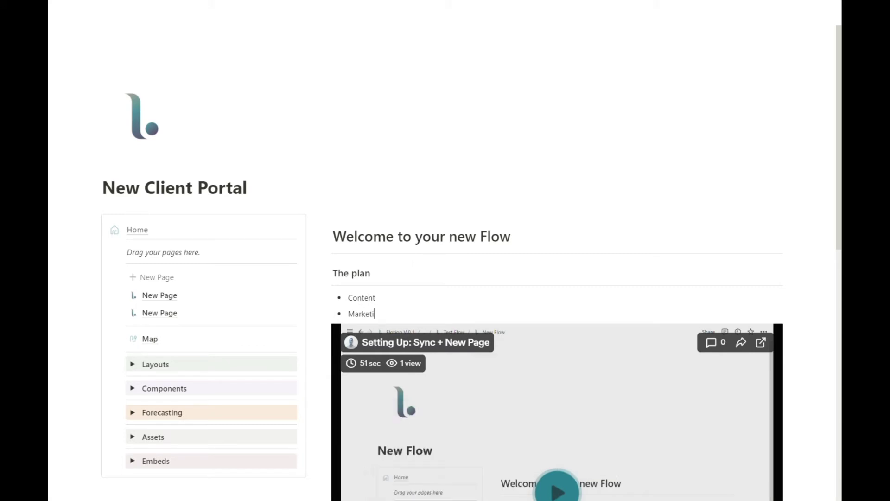
{"action": "key", "text": "Return"}
{"action": "type", "text": "Strategy"}
{"action": "key", "text": "Return"}
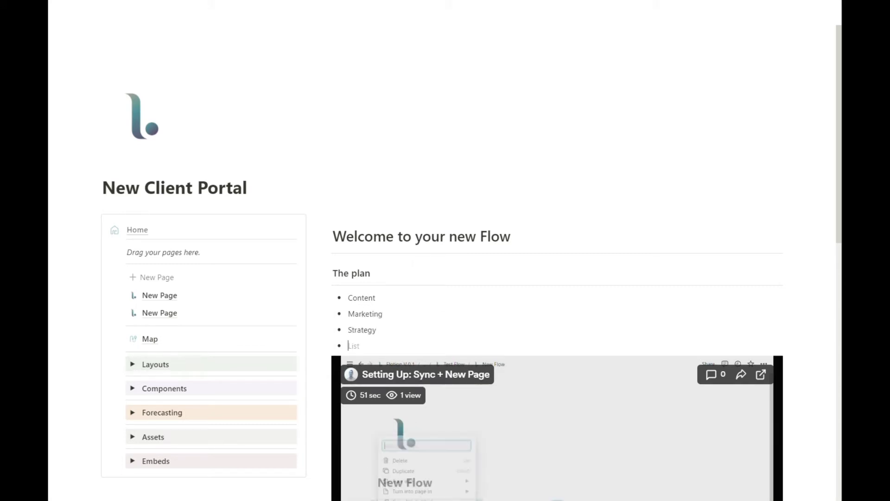
{"action": "type", "text": "Lists"}
{"action": "key", "text": "Return"}
{"action": "type", "text": "Meetings"}
{"action": "key", "text": "Return"}
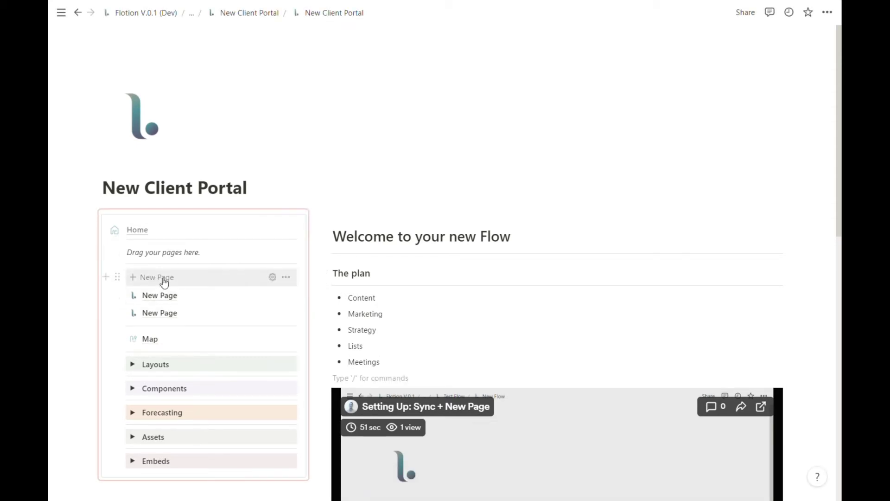
Add more New Page entries to the synced menu and rename the first one Content
{"action": "left_click", "coordinate": [164, 281]}
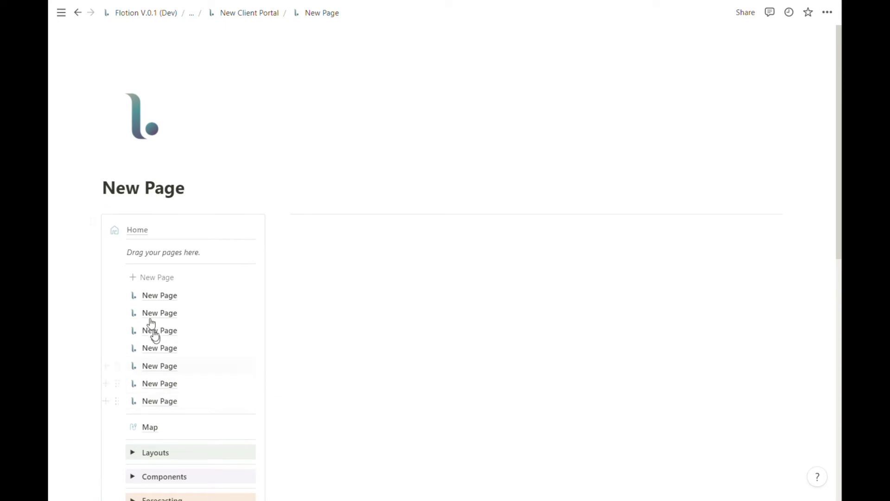
{"action": "left_click", "coordinate": [136, 231]}
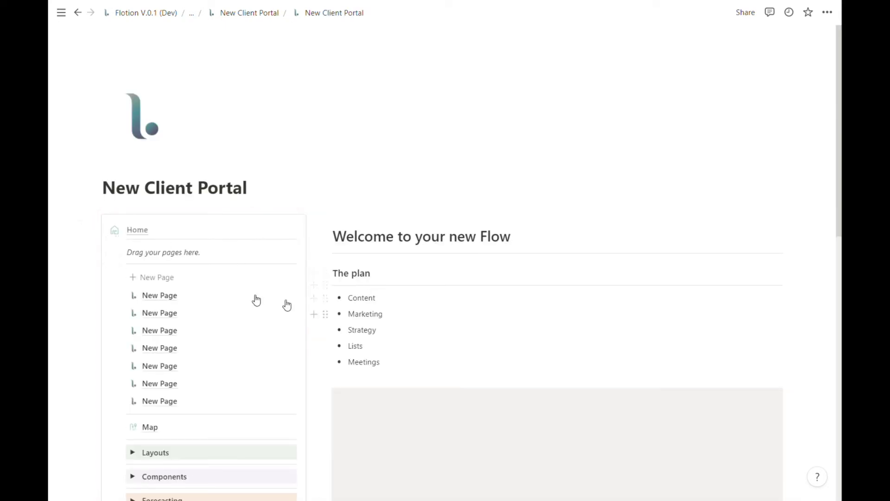
{"action": "right_click", "coordinate": [153, 305]}
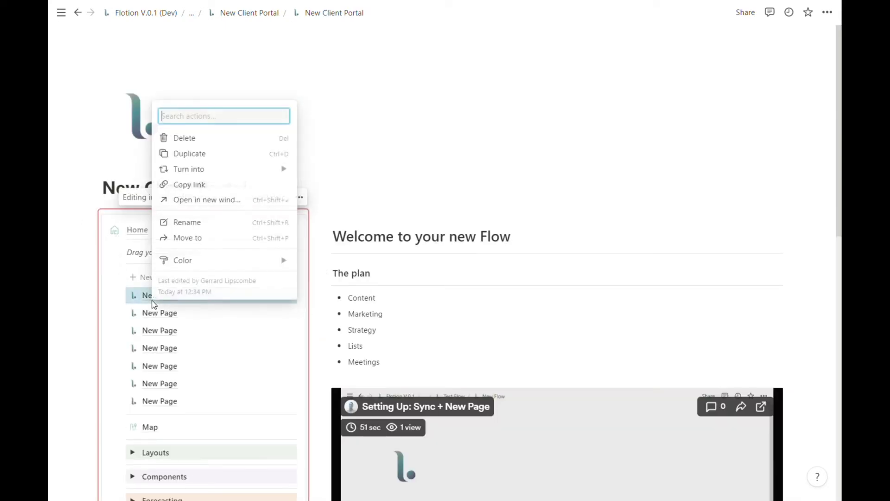
{"action": "left_click", "coordinate": [204, 226]}
{"action": "type", "text": "Content"}
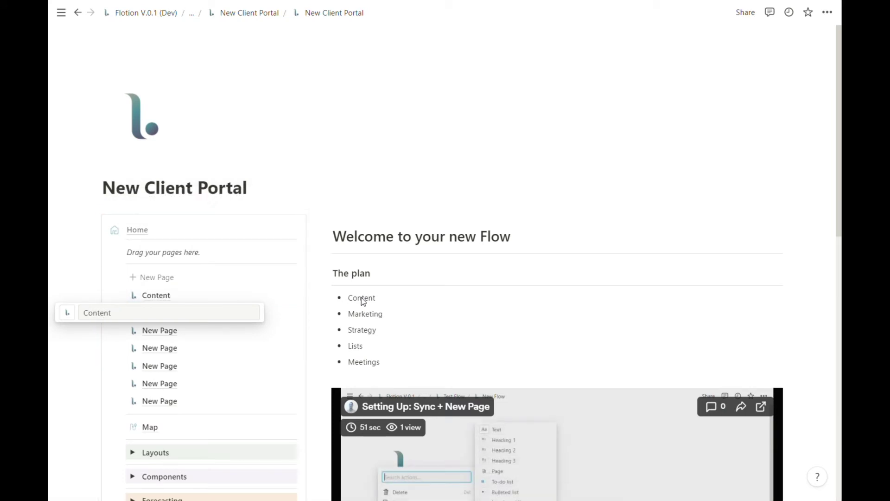
{"action": "key", "text": "Return"}
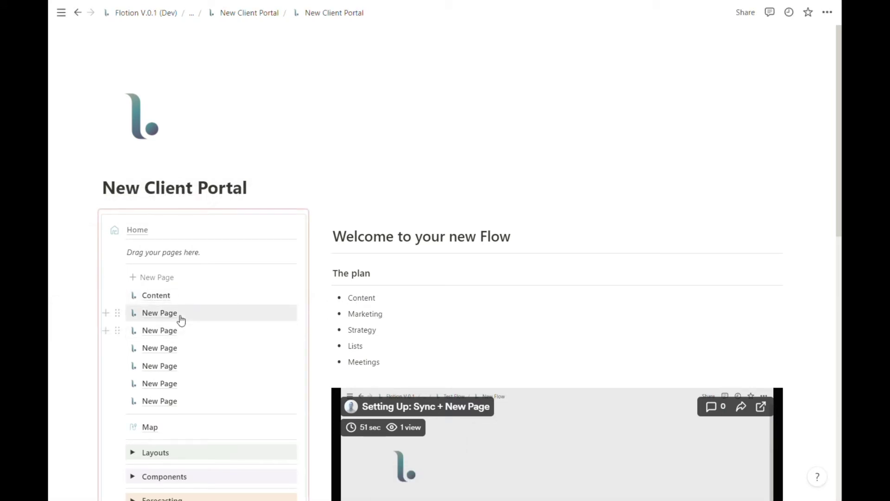
Rename the second New Page entry to Marketing
{"action": "right_click", "coordinate": [179, 314]}
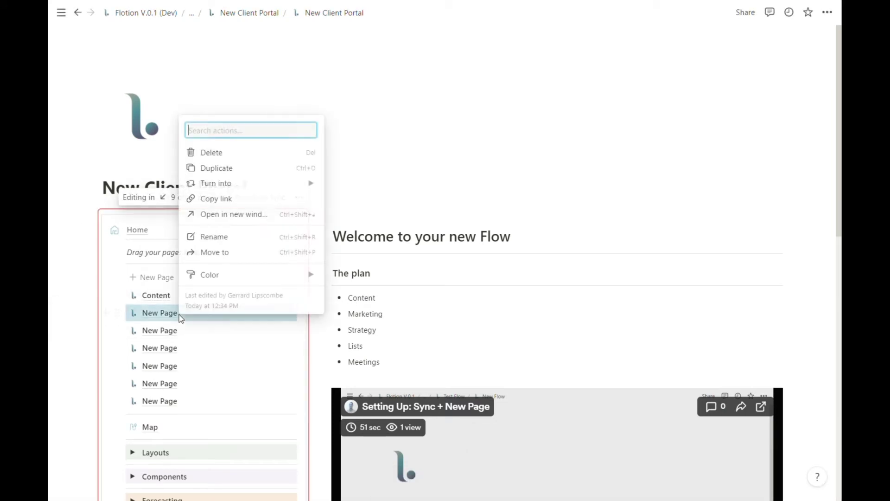
{"action": "left_click", "coordinate": [218, 237]}
{"action": "type", "text": "Marekting"}
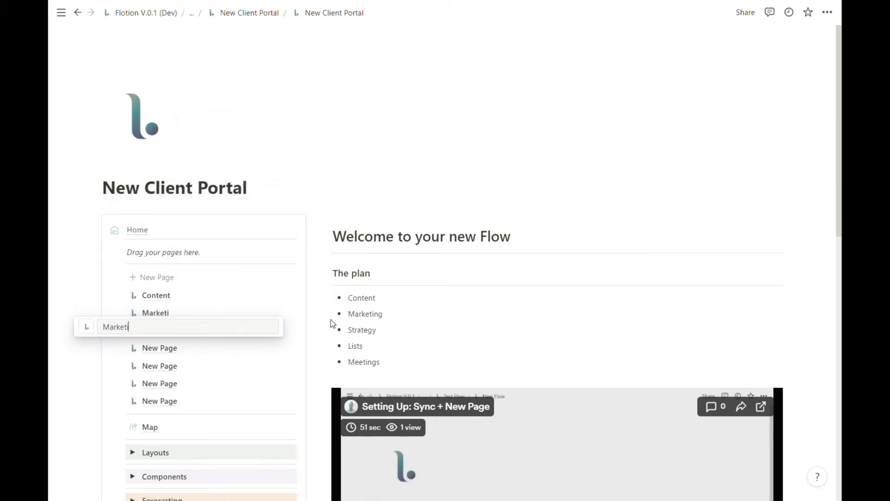
{"action": "type", "text": "g"}
{"action": "key", "text": "Return"}
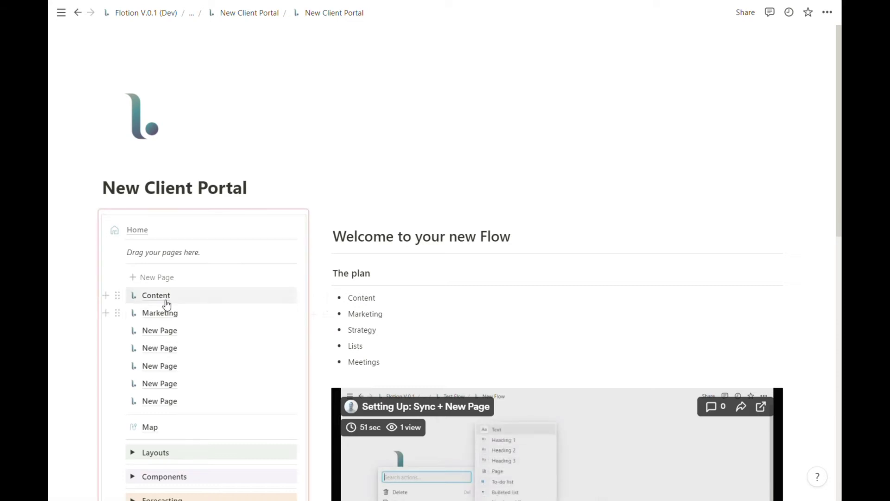
{"action": "left_click", "coordinate": [141, 297]}
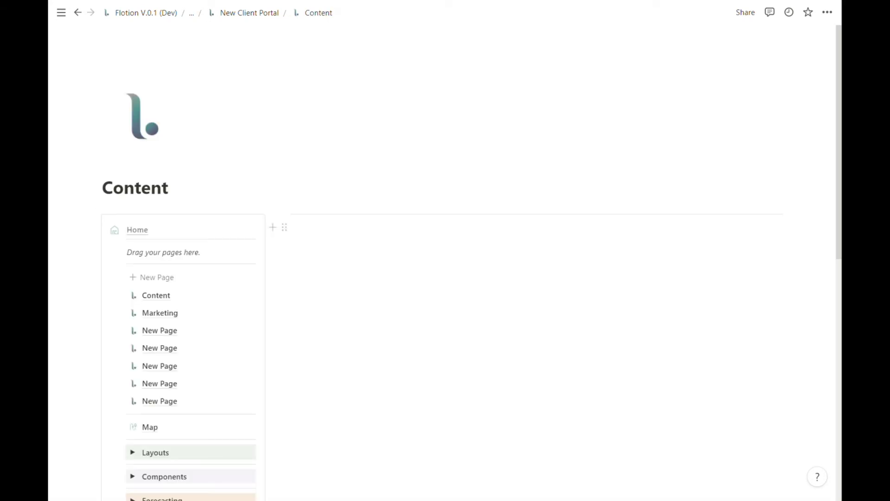
{"action": "left_click", "coordinate": [161, 315]}
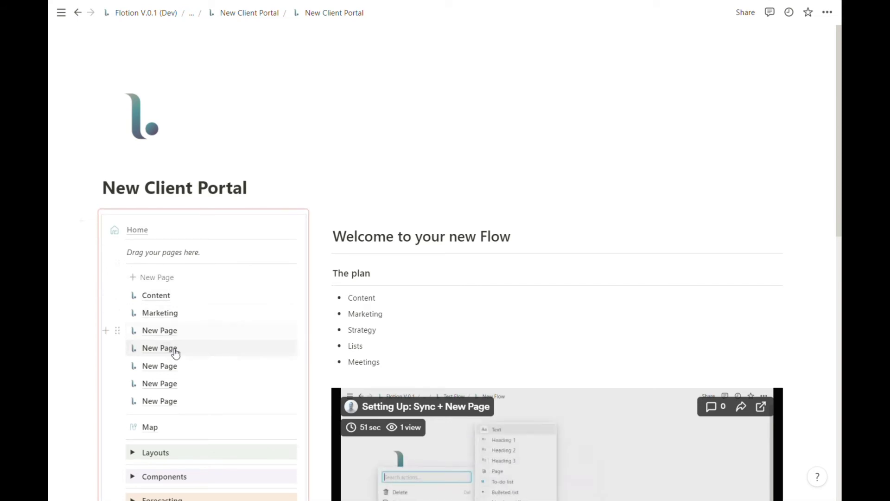
{"action": "scroll", "coordinate": [188, 290], "scroll_direction": "down", "scroll_amount": 1}
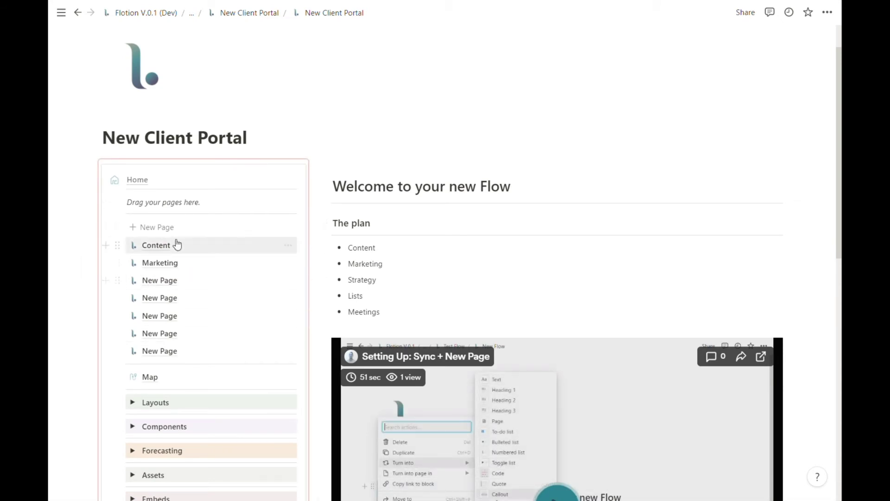
Move the seven page entries directly under Home and delete the 'Drag your pages here.' hint
{"action": "scroll", "coordinate": [181, 258], "scroll_direction": "down", "scroll_amount": 1}
{"action": "scroll", "coordinate": [184, 261], "scroll_direction": "down", "scroll_amount": 3}
{"action": "scroll", "coordinate": [185, 254], "scroll_direction": "up", "scroll_amount": 3}
{"action": "scroll", "coordinate": [164, 220], "scroll_direction": "up", "scroll_amount": 1}
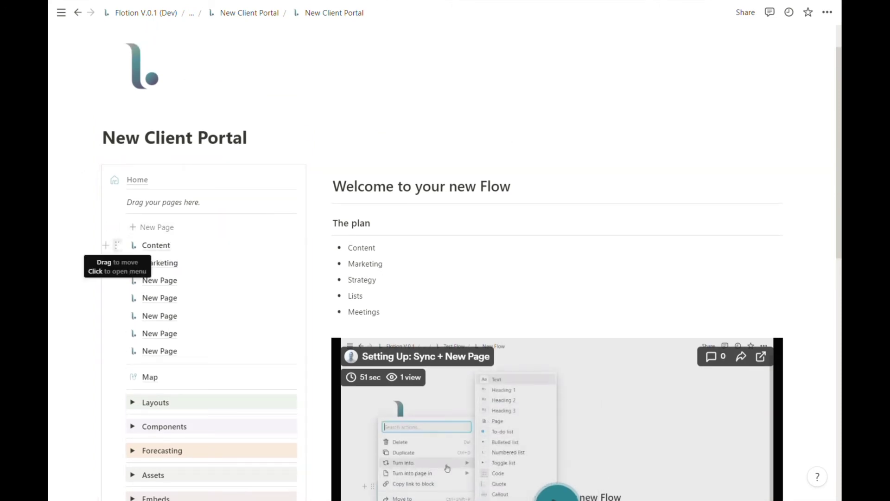
{"action": "left_click", "coordinate": [117, 245]}
{"action": "key", "text": "Escape"}
{"action": "key", "text": "shift+Down"}
{"action": "key", "text": "shift+Down"}
{"action": "key", "text": "shift+Down"}
{"action": "key", "text": "shift+Down"}
{"action": "key", "text": "shift+Down"}
{"action": "key", "text": "shift+Down"}
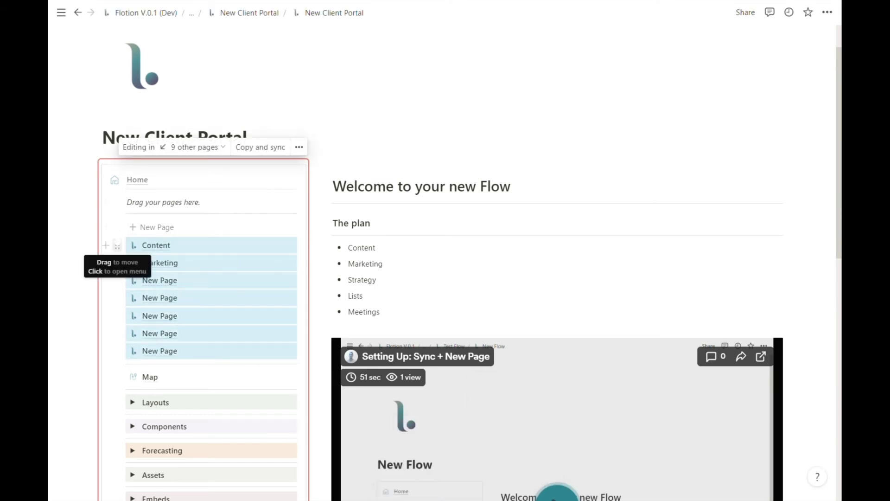
{"action": "left_click_drag", "start_coordinate": [117, 246], "coordinate": [118, 189]}
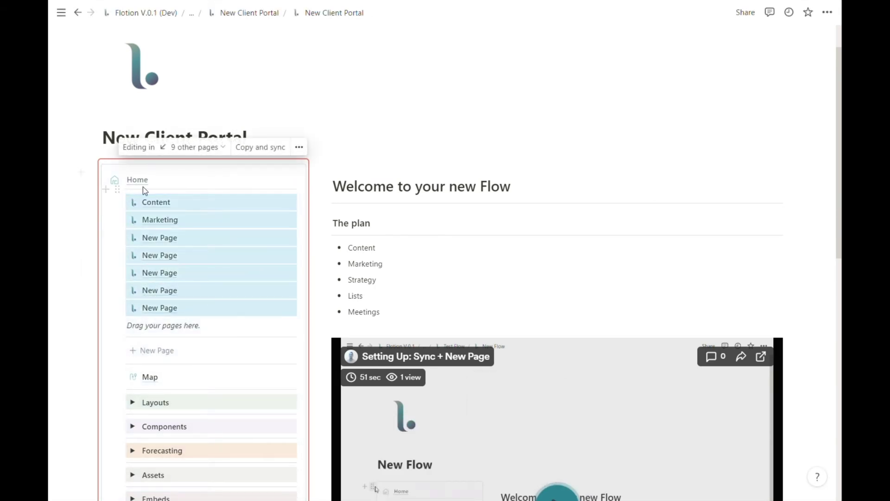
{"action": "left_click", "coordinate": [118, 325]}
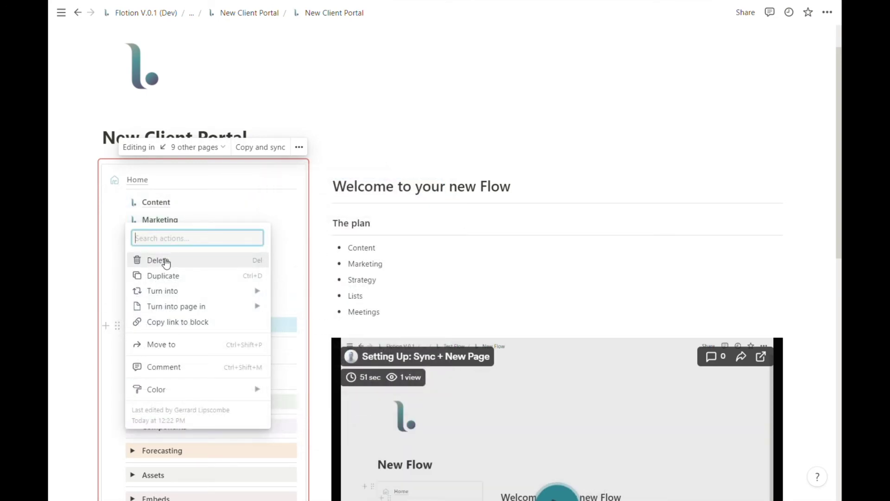
{"action": "left_click", "coordinate": [166, 263]}
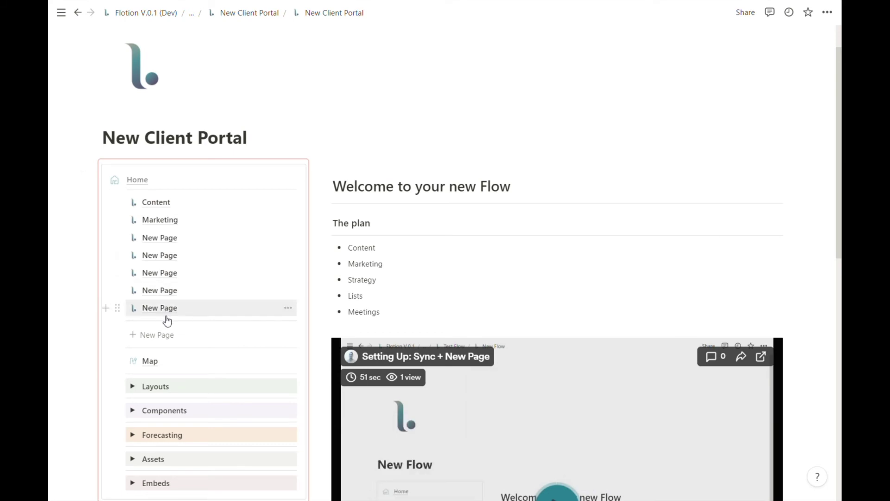
Retitle the first untitled New Page to Meetings
{"action": "left_click", "coordinate": [159, 238]}
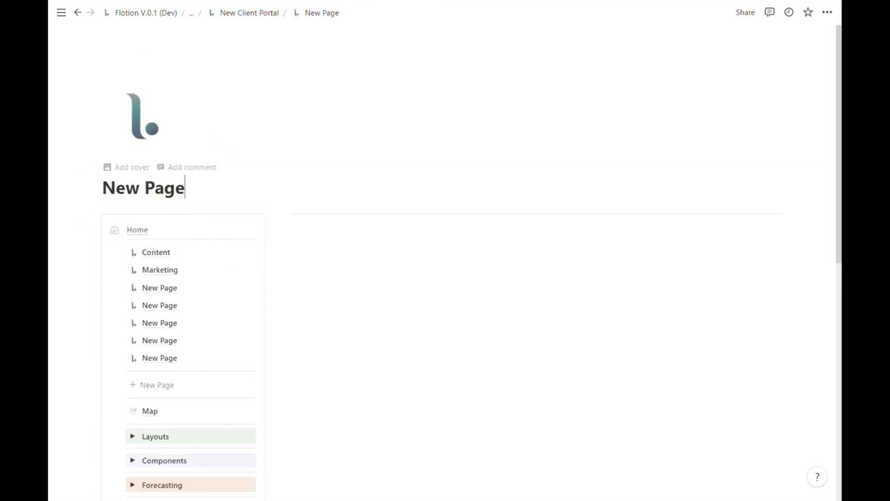
{"action": "key", "text": "ctrl+a"}
{"action": "type", "text": "M"}
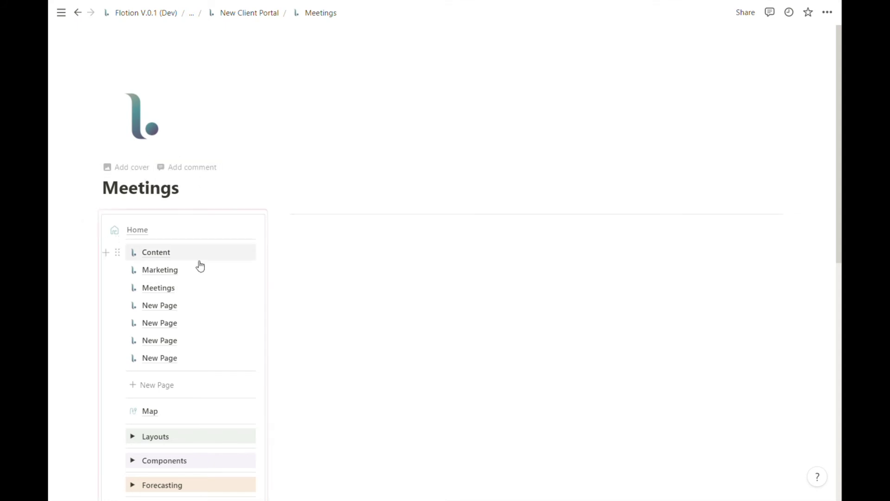
{"action": "left_click", "coordinate": [182, 188]}
{"action": "double_click", "coordinate": [144, 187]}
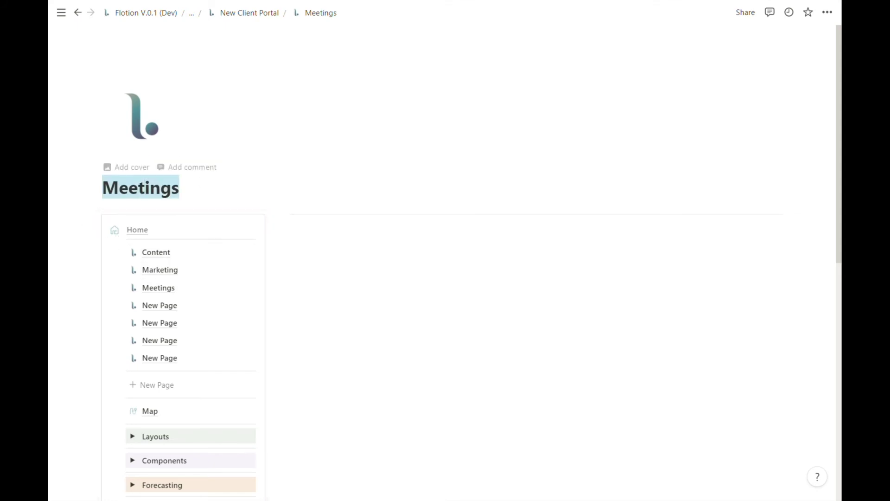
Retitle the next untitled New Page to Lists
{"action": "left_click", "coordinate": [163, 306]}
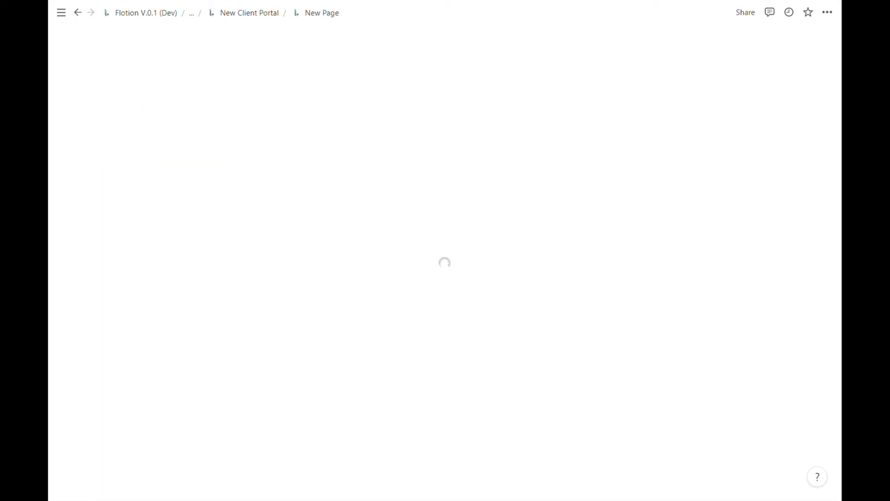
{"action": "triple_click", "coordinate": [155, 188]}
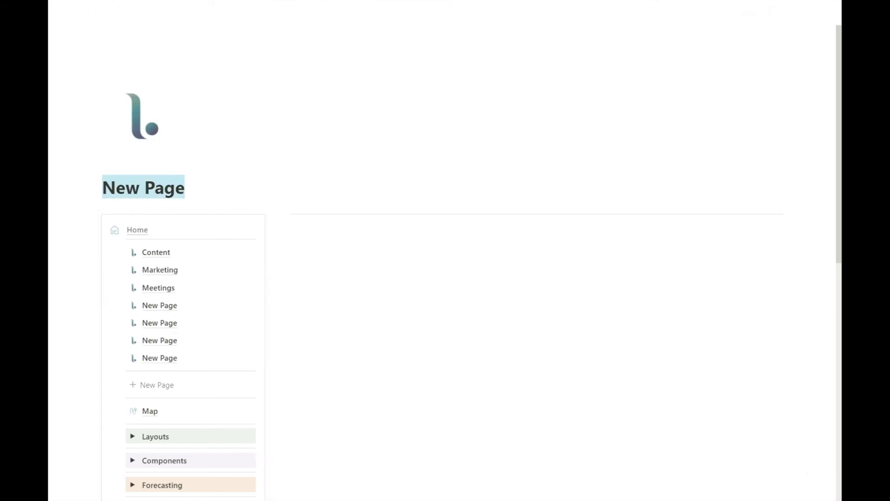
{"action": "type", "text": "Lists"}
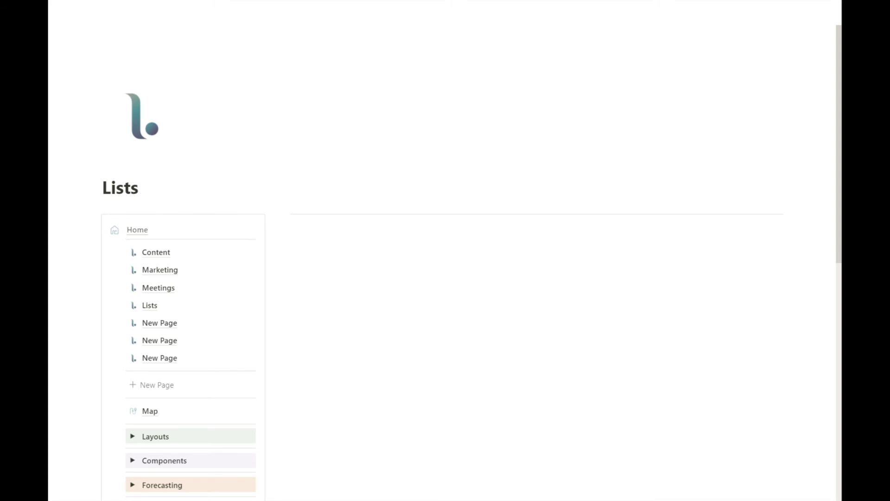
Open the last untitled New Page and click into its empty right column
{"action": "left_click", "coordinate": [166, 254]}
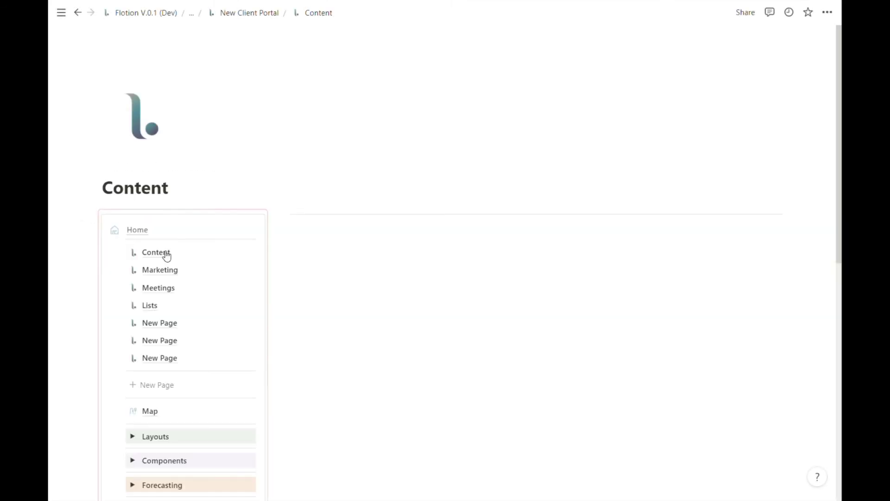
{"action": "left_click", "coordinate": [158, 273]}
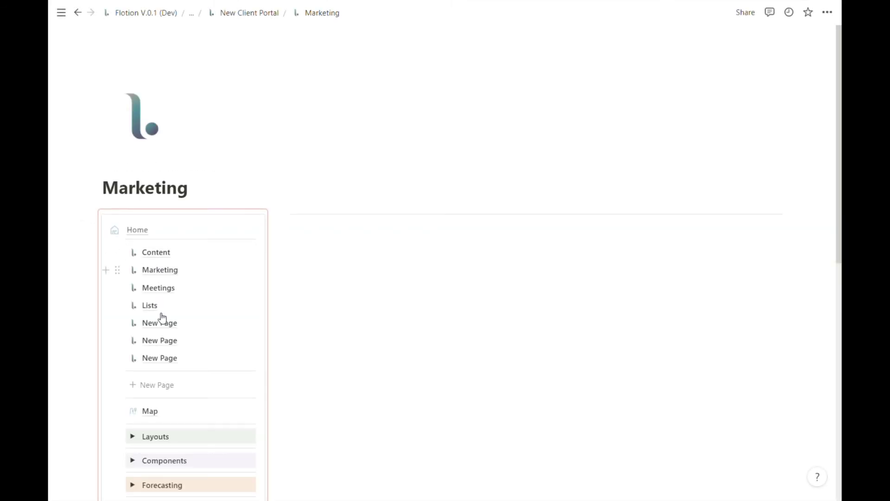
{"action": "left_click", "coordinate": [162, 358]}
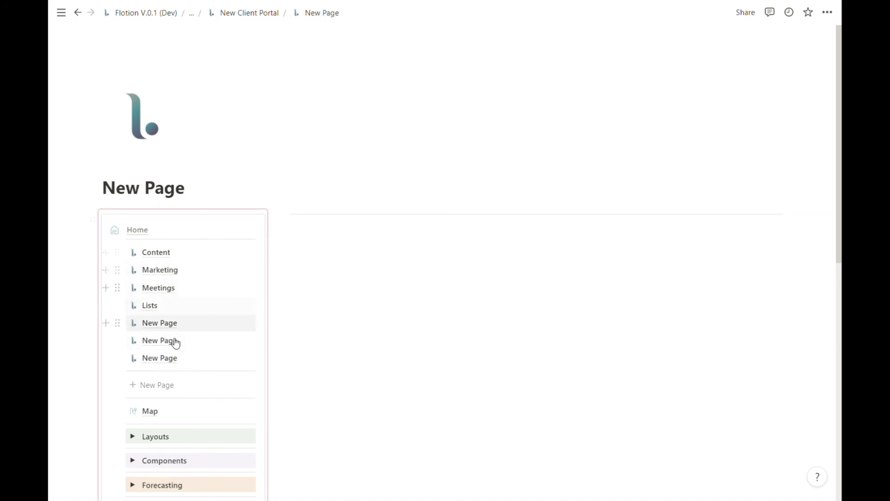
{"action": "left_click", "coordinate": [296, 225]}
{"action": "scroll", "coordinate": [445, 260], "scroll_direction": "down", "scroll_amount": 3}
{"action": "scroll", "coordinate": [135, 371], "scroll_direction": "up", "scroll_amount": 1}
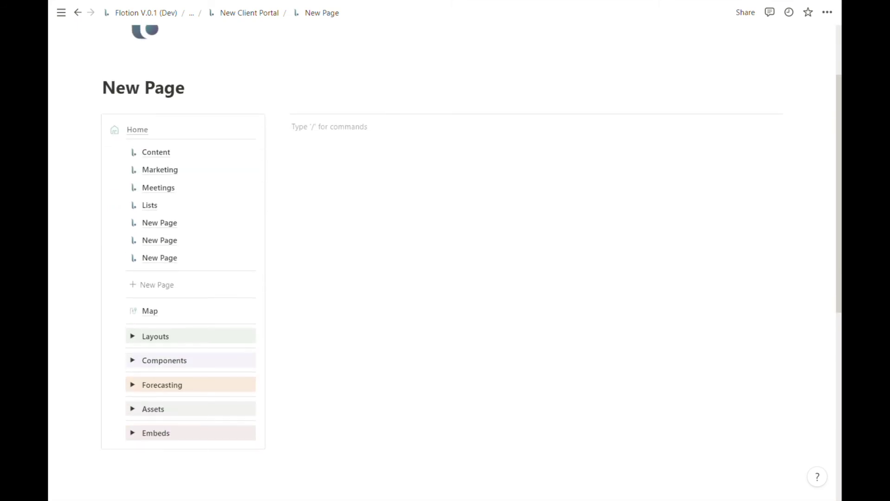
Drag the Content calendar view from Components into the right column and retitle the page Contacts
{"action": "left_click", "coordinate": [130, 361]}
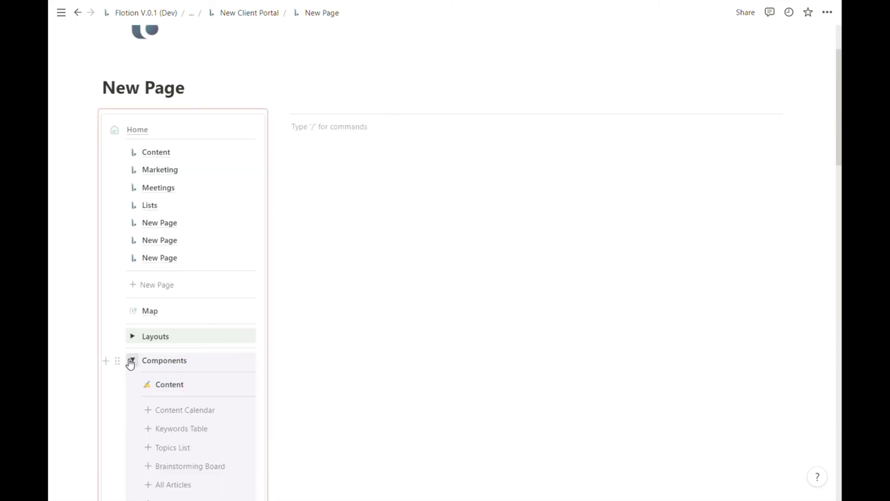
{"action": "scroll", "coordinate": [199, 364], "scroll_direction": "down", "scroll_amount": 1}
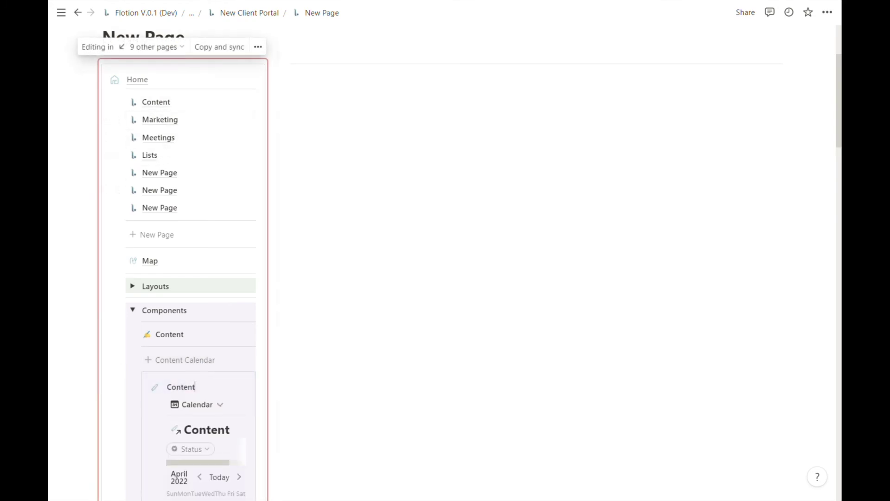
{"action": "left_click_drag", "start_coordinate": [132, 380], "coordinate": [399, 101]}
{"action": "scroll", "coordinate": [417, 279], "scroll_direction": "down", "scroll_amount": 20}
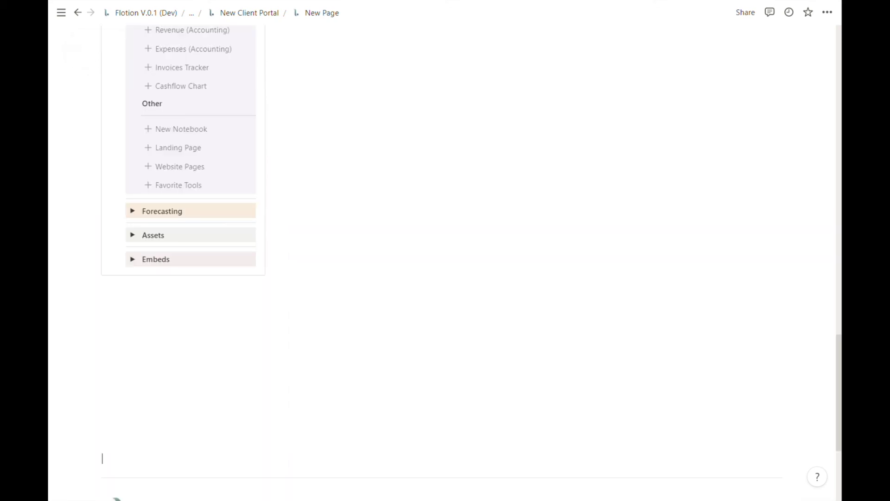
{"action": "scroll", "coordinate": [417, 279], "scroll_direction": "up", "scroll_amount": 10}
{"action": "scroll", "coordinate": [445, 259], "scroll_direction": "up", "scroll_amount": 15}
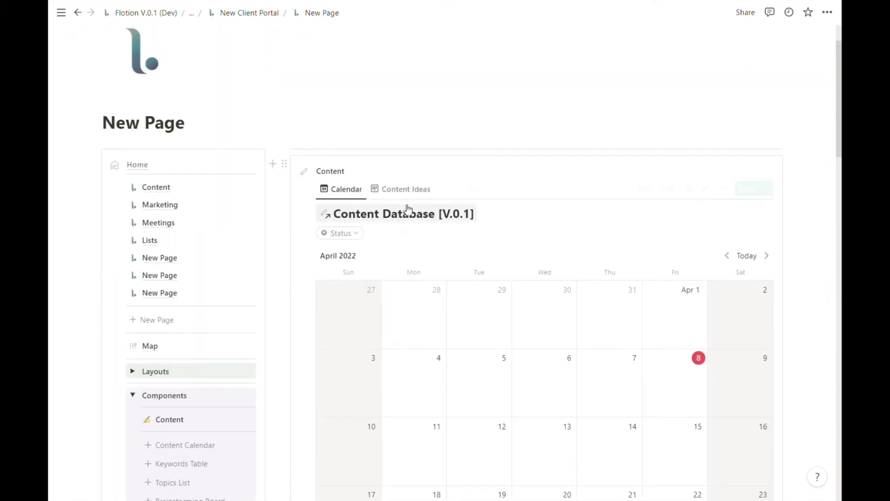
{"action": "type", "text": "Contacts"}
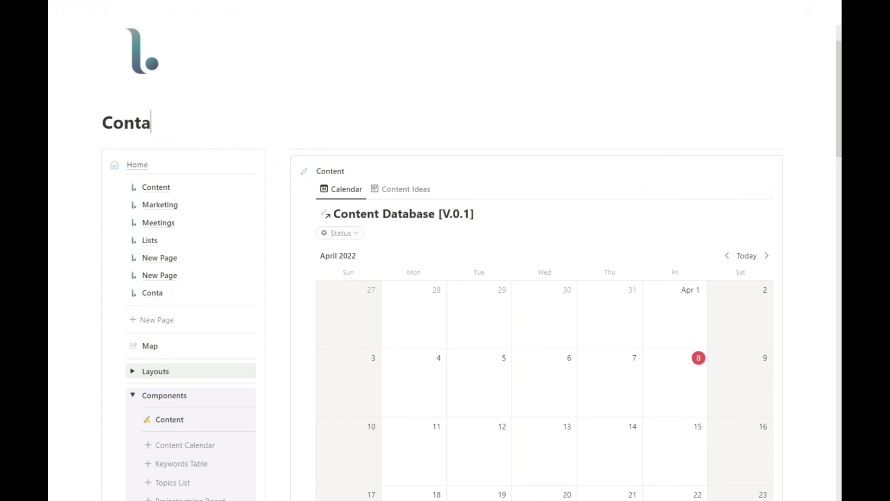
Move the Content calendar block from the Contacts page onto the Content page
{"action": "left_click", "coordinate": [161, 188]}
{"action": "scroll", "coordinate": [207, 303], "scroll_direction": "down", "scroll_amount": 3}
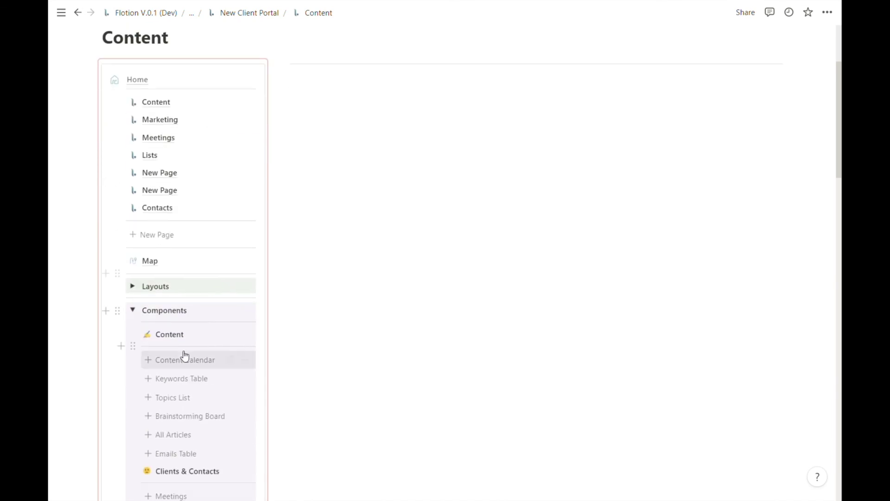
{"action": "scroll", "coordinate": [375, 122], "scroll_direction": "up", "scroll_amount": 3}
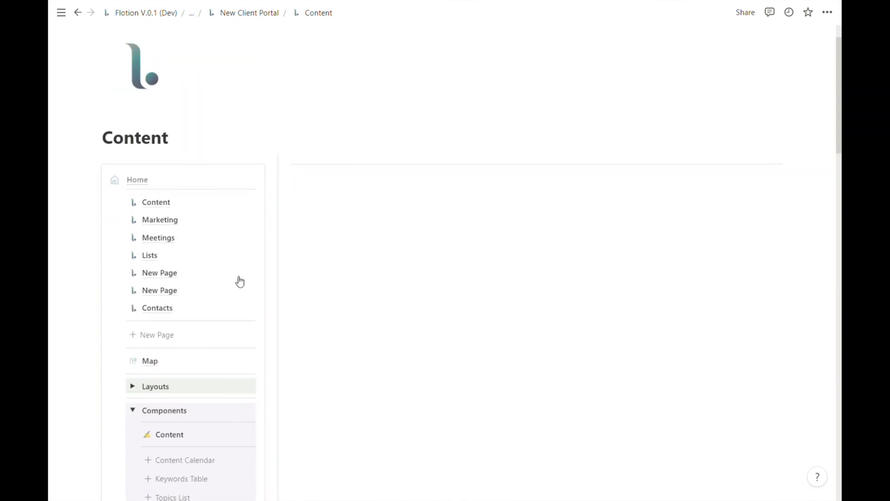
{"action": "left_click", "coordinate": [157, 308]}
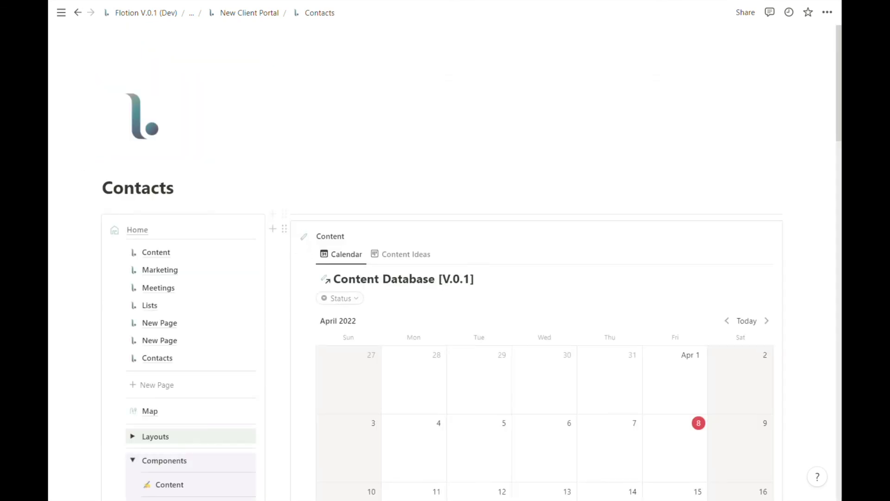
{"action": "left_click", "coordinate": [181, 255]}
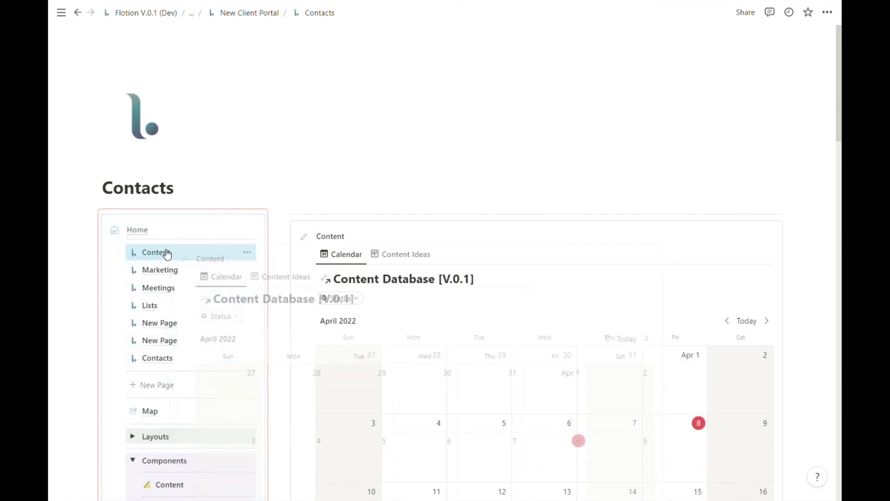
{"action": "left_click", "coordinate": [133, 460]}
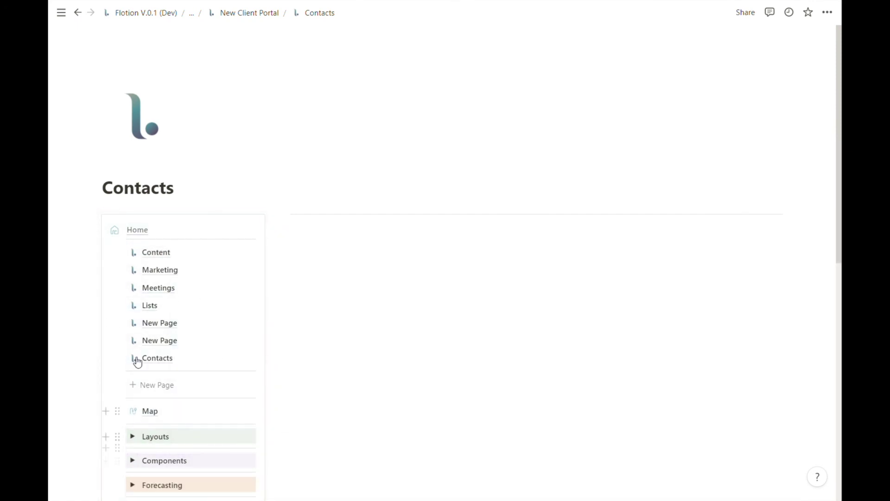
On the Content page, drag the calendar up beside the side menu and remove the blank line above it
{"action": "left_click", "coordinate": [159, 252]}
{"action": "scroll", "coordinate": [159, 252], "scroll_direction": "down", "scroll_amount": 7}
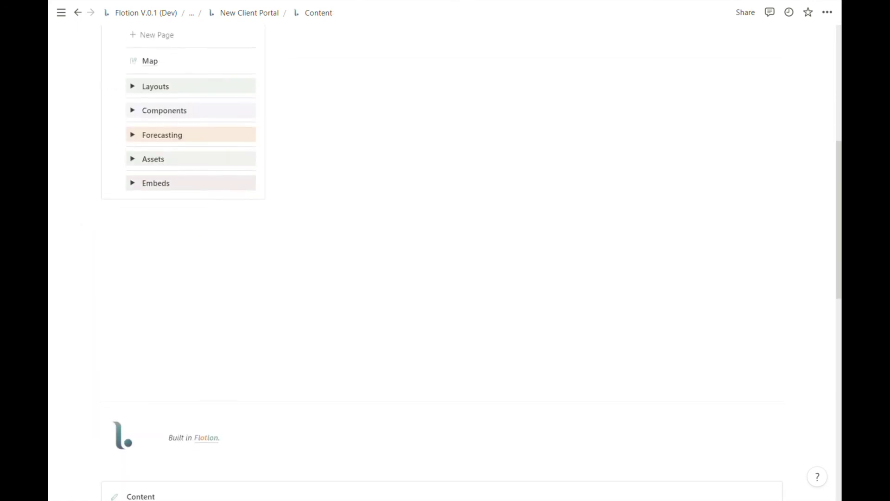
{"action": "scroll", "coordinate": [102, 297], "scroll_direction": "down", "scroll_amount": 4}
{"action": "left_click_drag", "start_coordinate": [96, 295], "coordinate": [319, 236]}
{"action": "left_click", "coordinate": [324, 227]}
{"action": "scroll", "coordinate": [115, 495], "scroll_direction": "down", "scroll_amount": 5}
{"action": "scroll", "coordinate": [115, 495], "scroll_direction": "up", "scroll_amount": 5}
{"action": "key", "text": "BackSpace"}
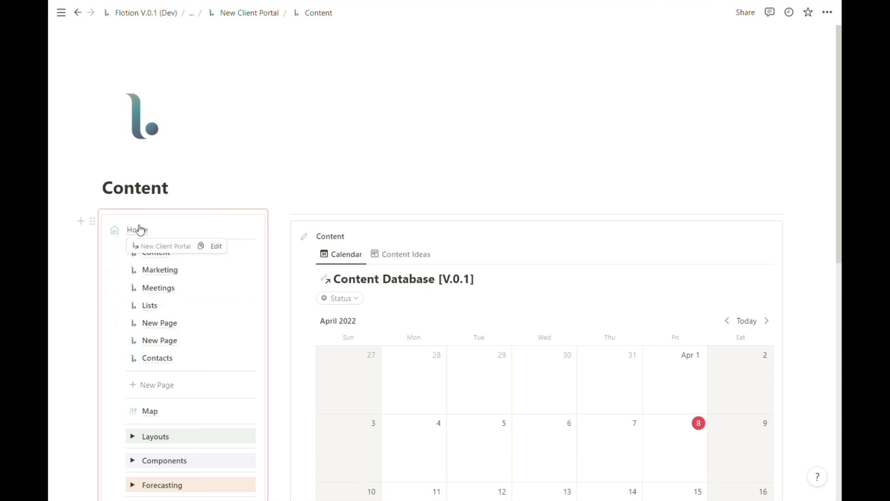
Add another New Page entry, place it right below Contacts, and go back to Home
{"action": "scroll", "coordinate": [163, 262], "scroll_direction": "down", "scroll_amount": 1}
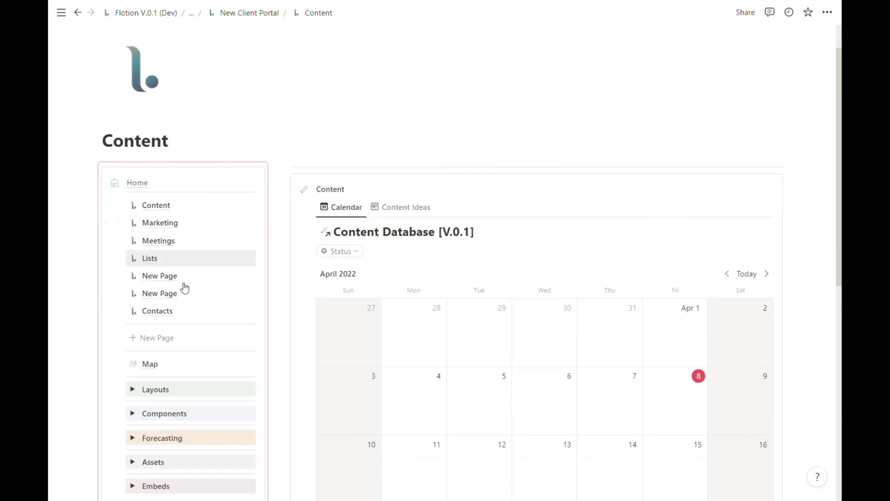
{"action": "left_click", "coordinate": [154, 336]}
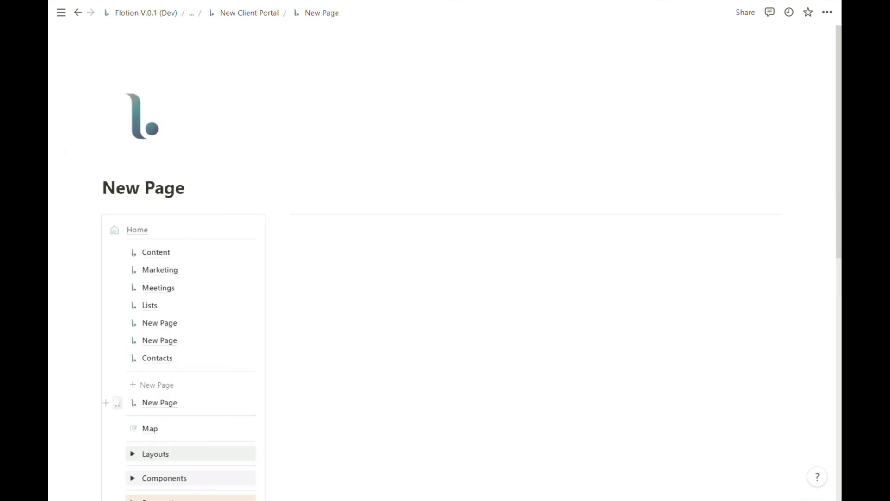
{"action": "left_click_drag", "start_coordinate": [118, 403], "coordinate": [134, 371]}
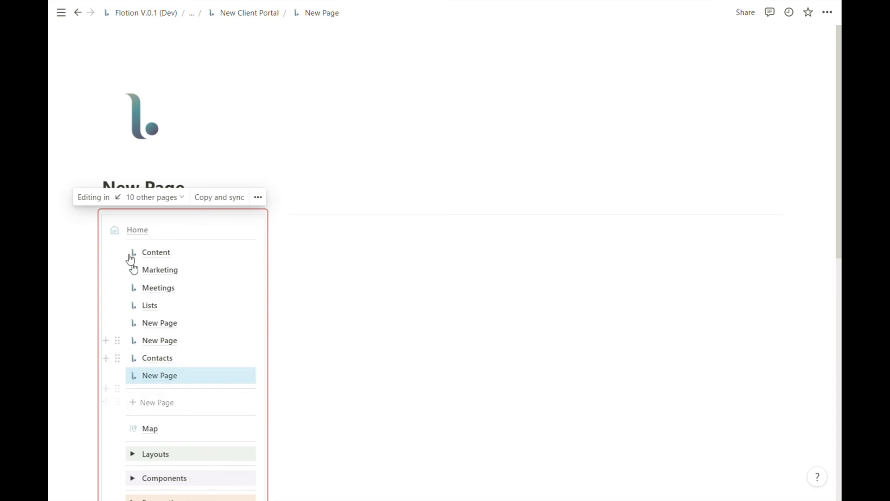
{"action": "left_click", "coordinate": [135, 230]}
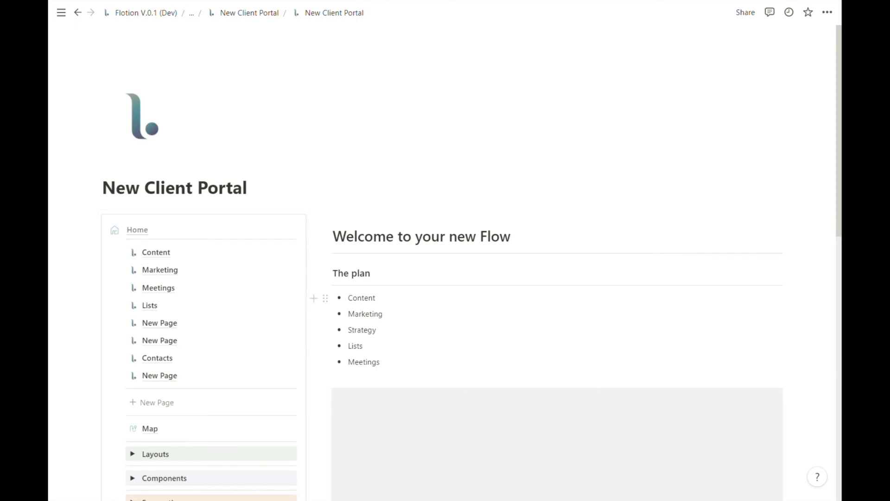